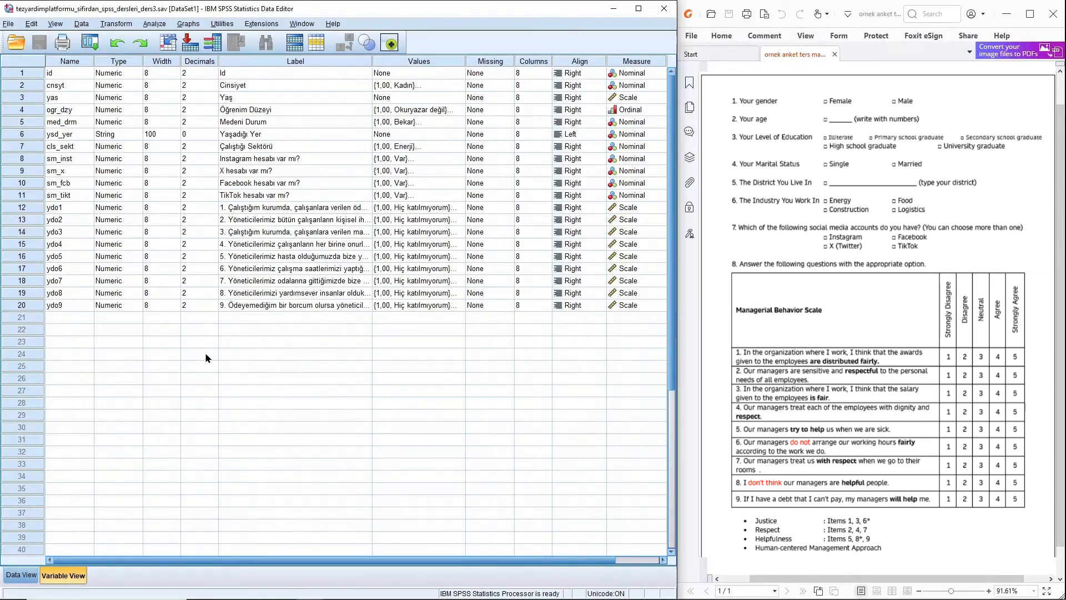
# - Open the Recode into Same Variables and Recode into Different Variables dialogs and arrange them so both can be compared
pyautogui.click(113, 24)
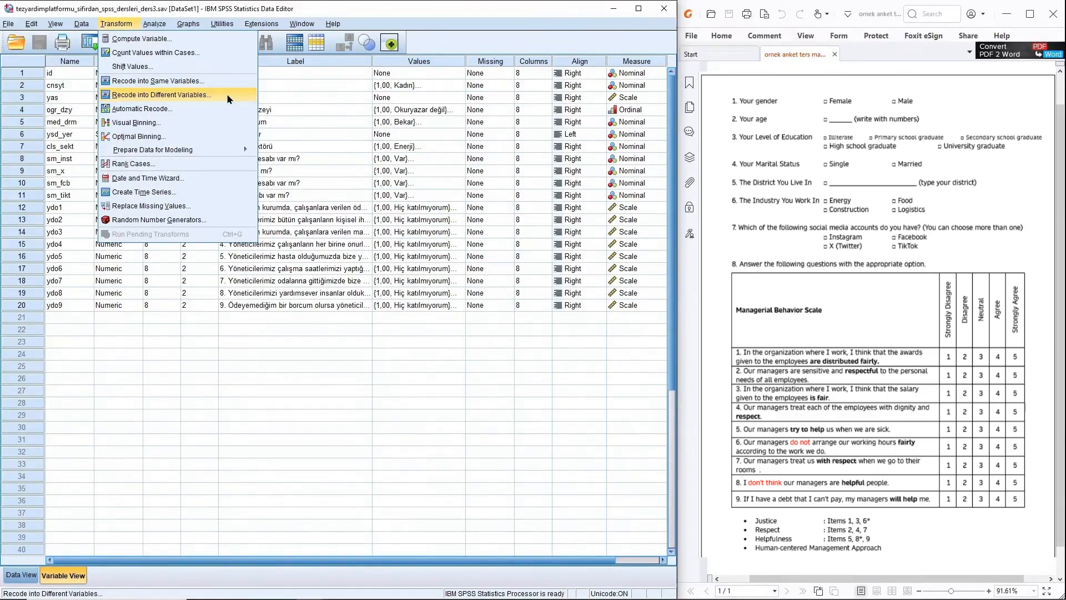
pyautogui.click(228, 99)
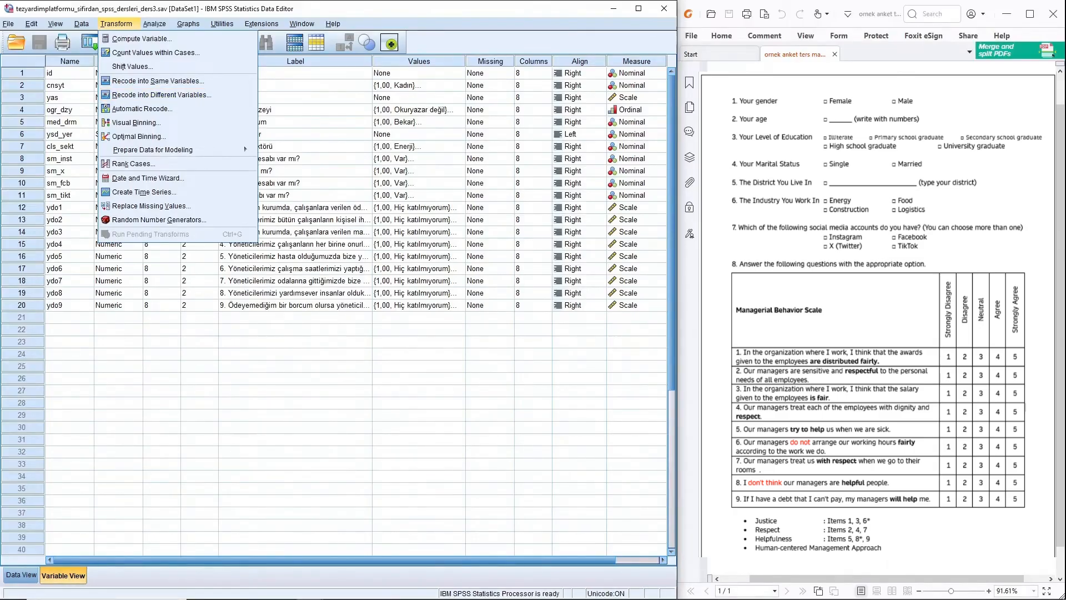
pyautogui.click(211, 81)
pyautogui.moveTo(378, 213); pyautogui.dragTo(280, 293)
pyautogui.click(116, 23)
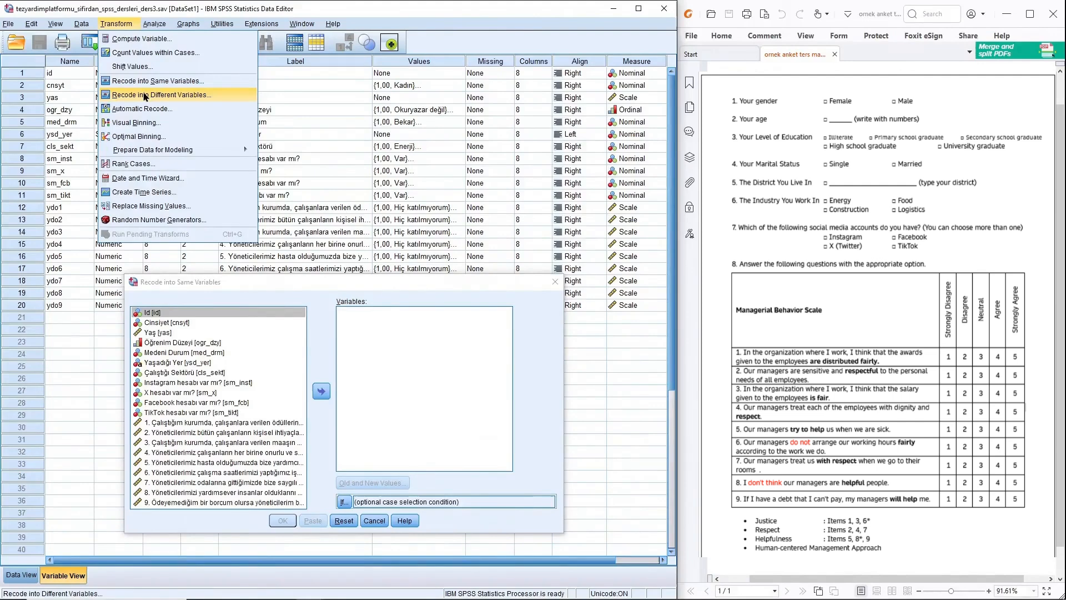
pyautogui.click(145, 95)
pyautogui.moveTo(622, 169); pyautogui.dragTo(301, 19)
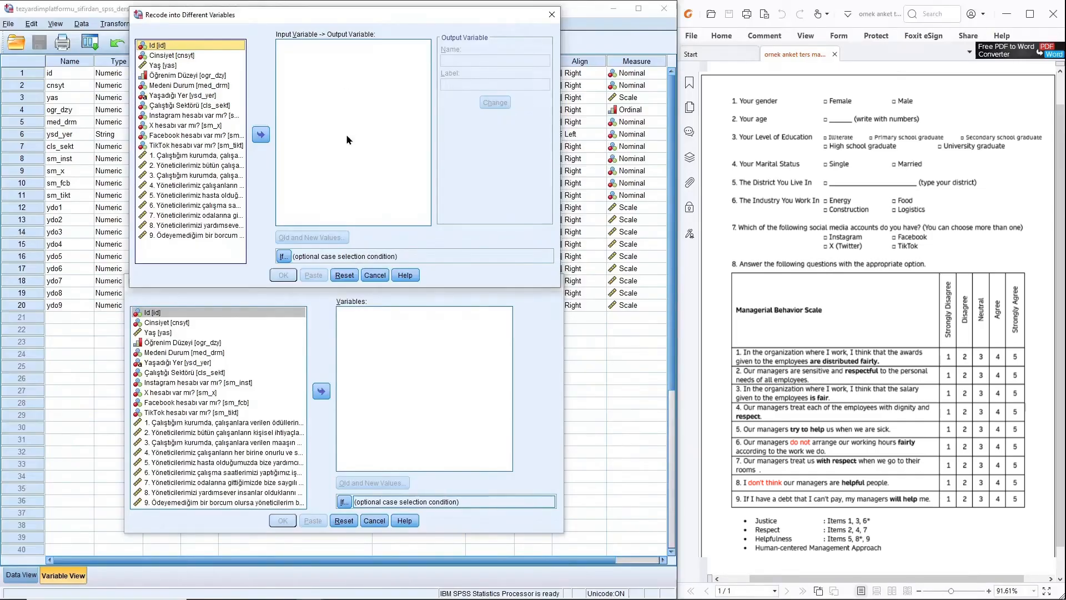
# - Close the Recode into Same Variables dialog and add scale items 6 and 8 (ydo6, ydo8) as inputs for recoding into different variables
pyautogui.click(317, 336)
pyautogui.click(556, 281)
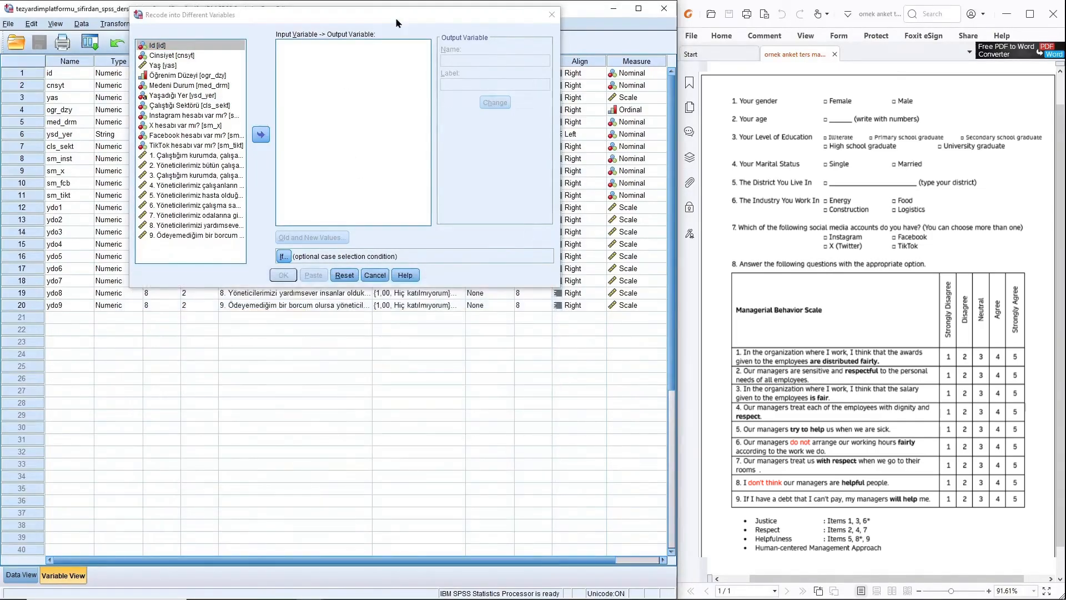
pyautogui.moveTo(390, 18); pyautogui.dragTo(406, 168)
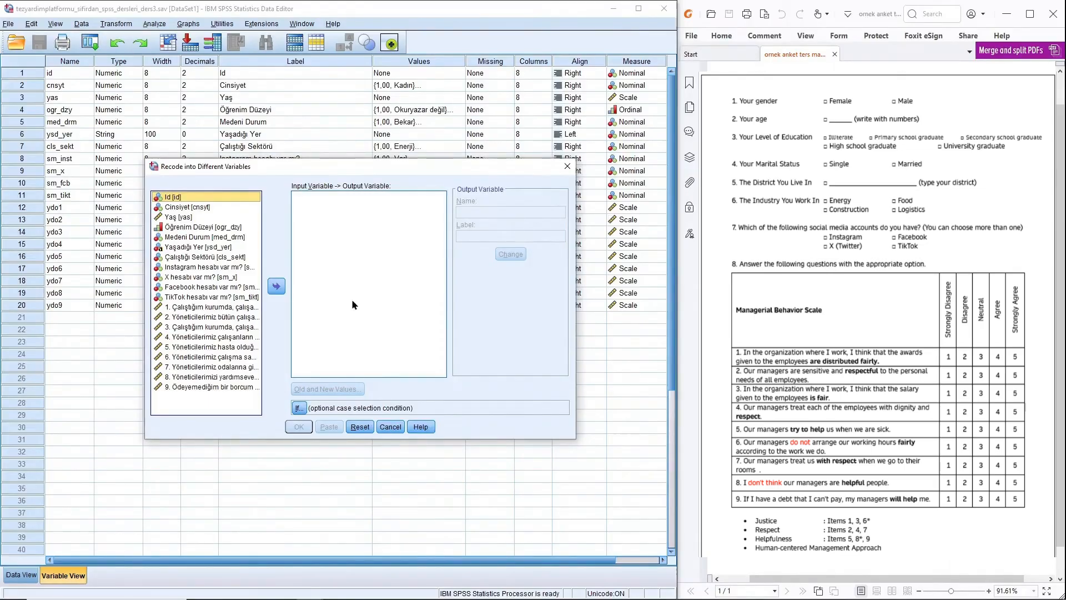
pyautogui.click(276, 285)
pyautogui.click(205, 367)
pyautogui.click(276, 286)
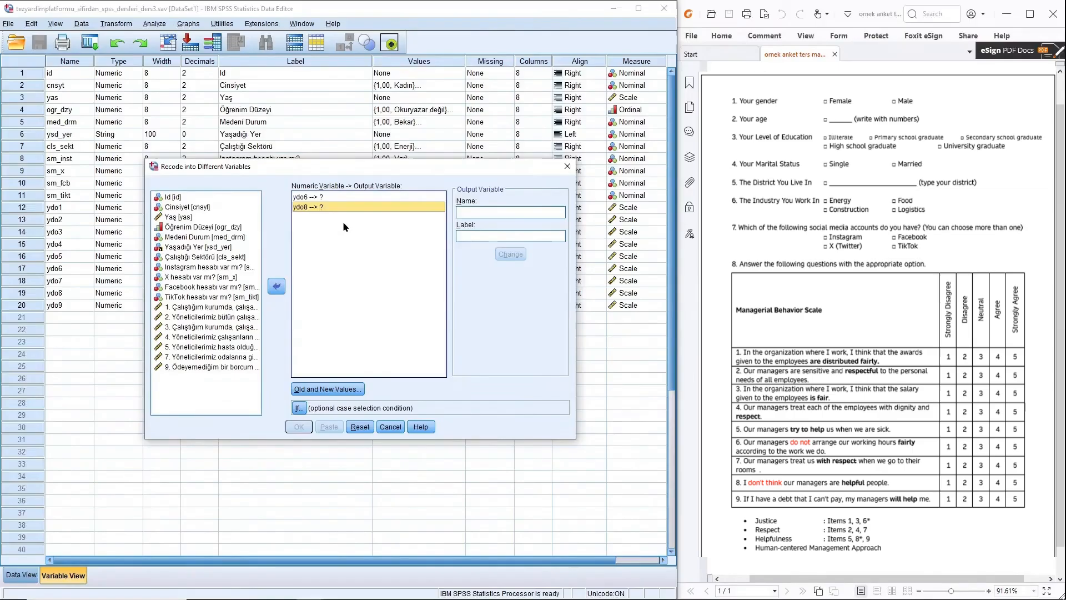
# - Assign the output variable name ydo6_ters to ydo6, leaving its label empty
pyautogui.click(311, 197)
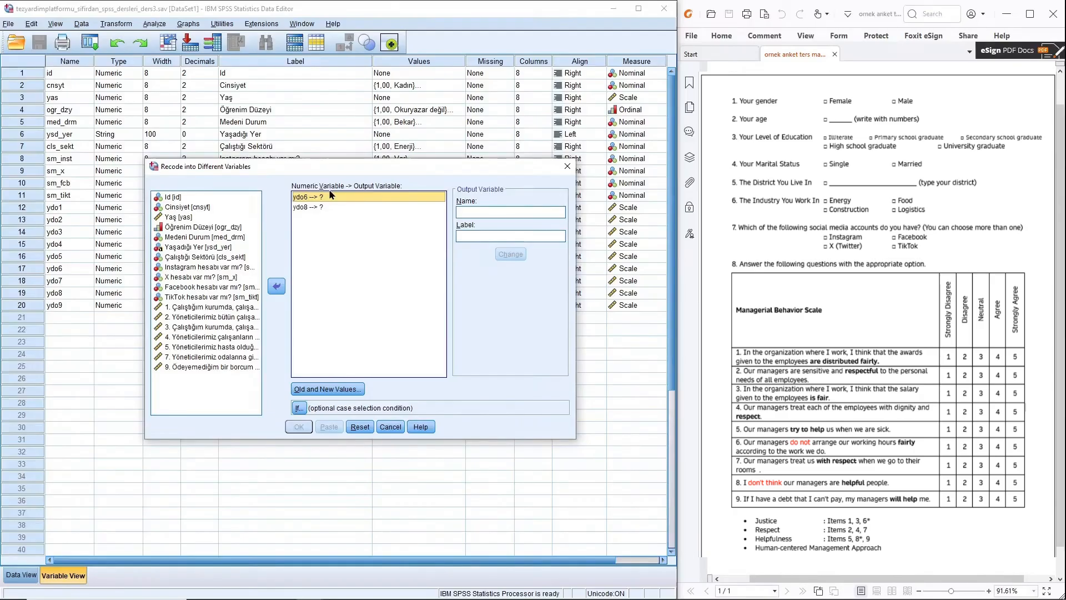
pyautogui.click(507, 211)
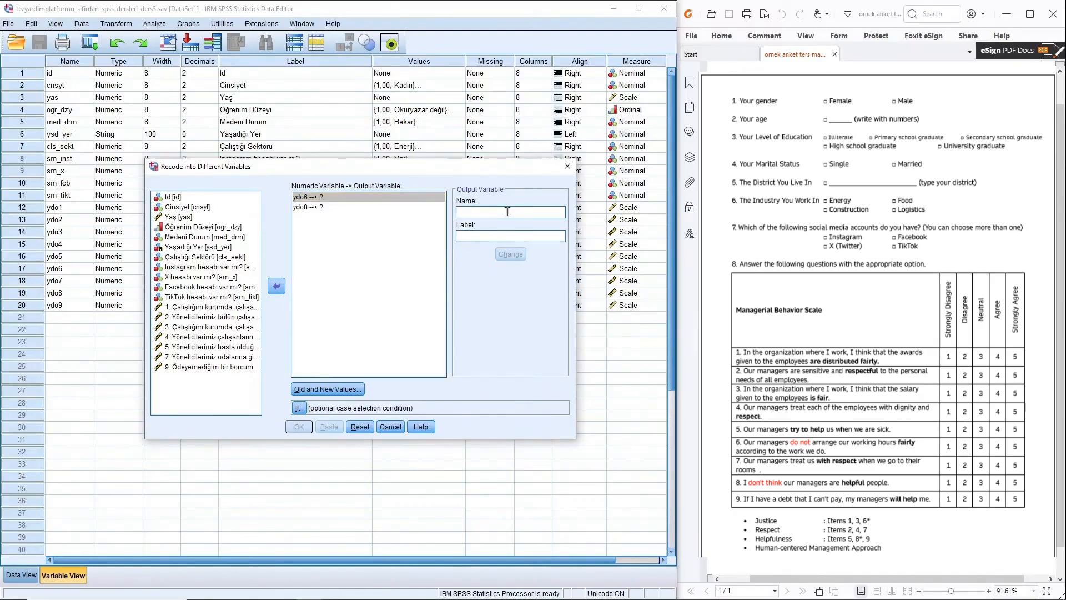
pyautogui.write('ydo6')
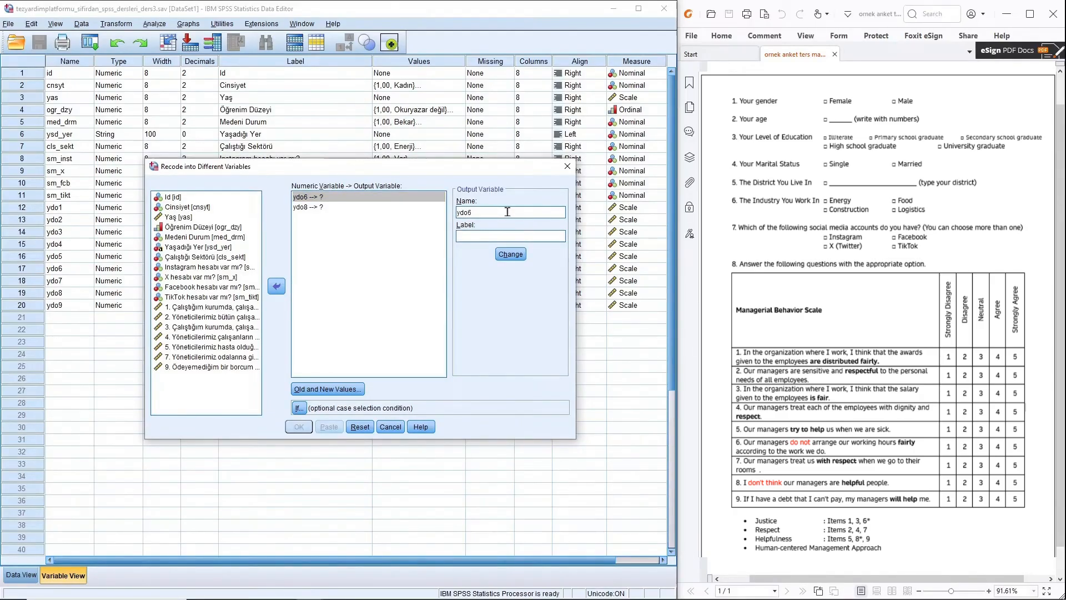
pyautogui.write('_ters')
pyautogui.click(473, 235)
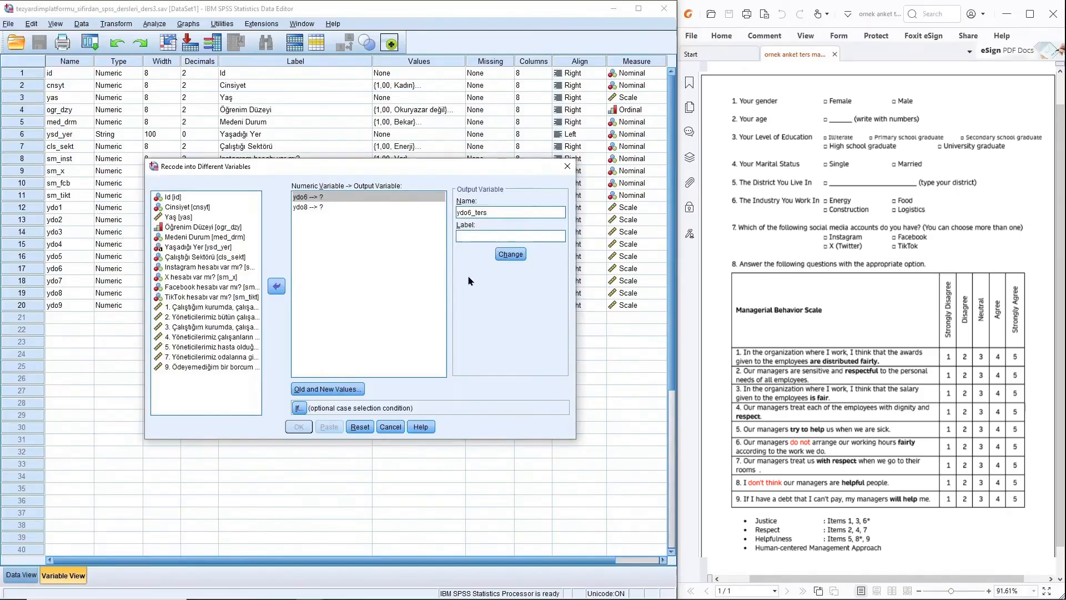
pyautogui.click(505, 256)
# - Assign the output variable name ydo8_ters to ydo8
pyautogui.click(303, 209)
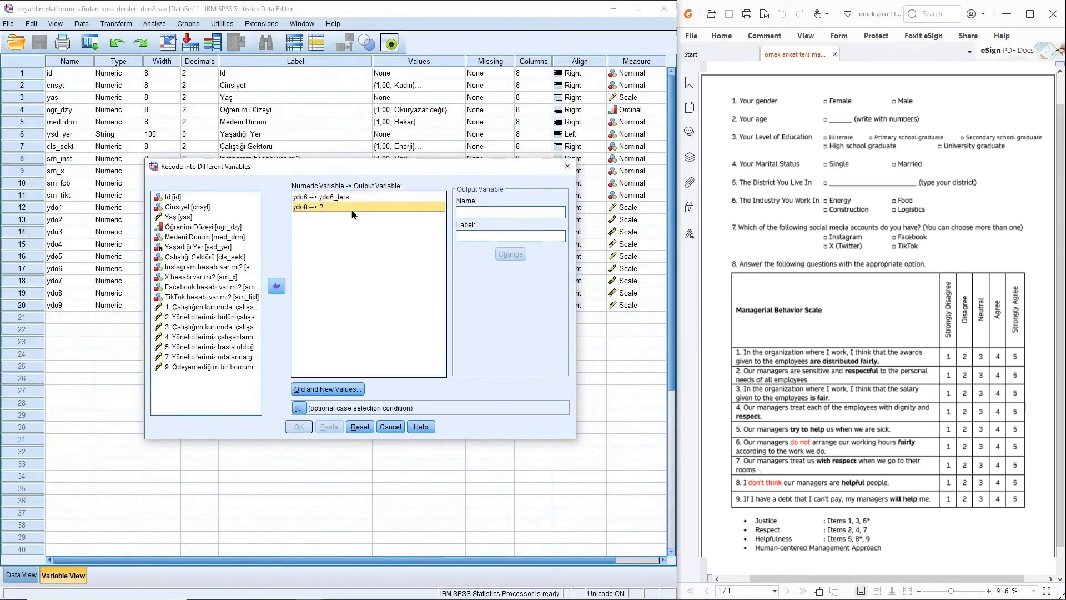
pyautogui.click(463, 212)
pyautogui.write('y')
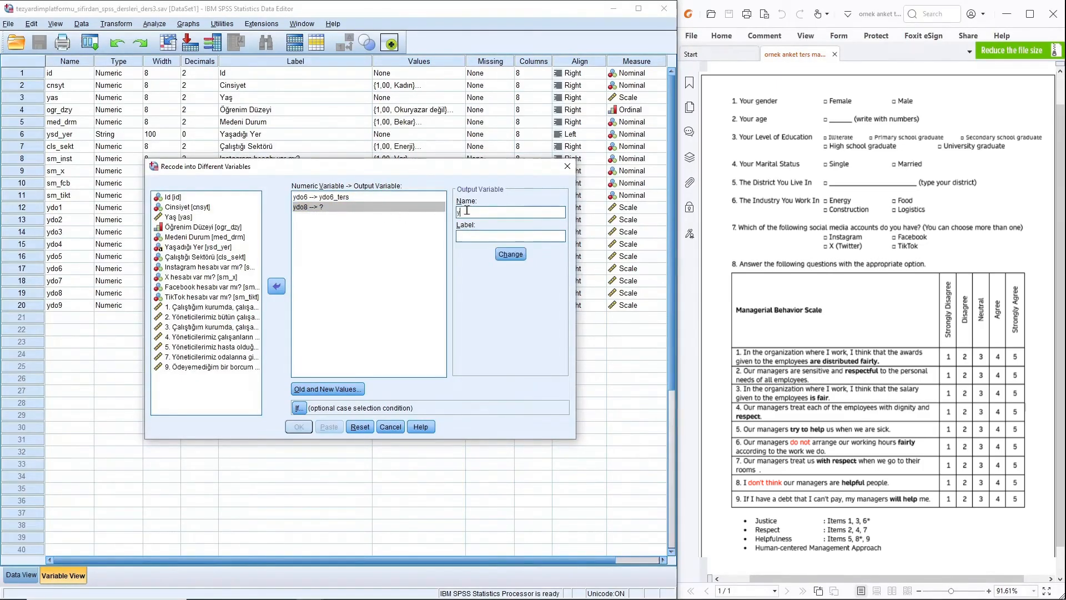
pyautogui.write('do8_ters')
pyautogui.click(510, 256)
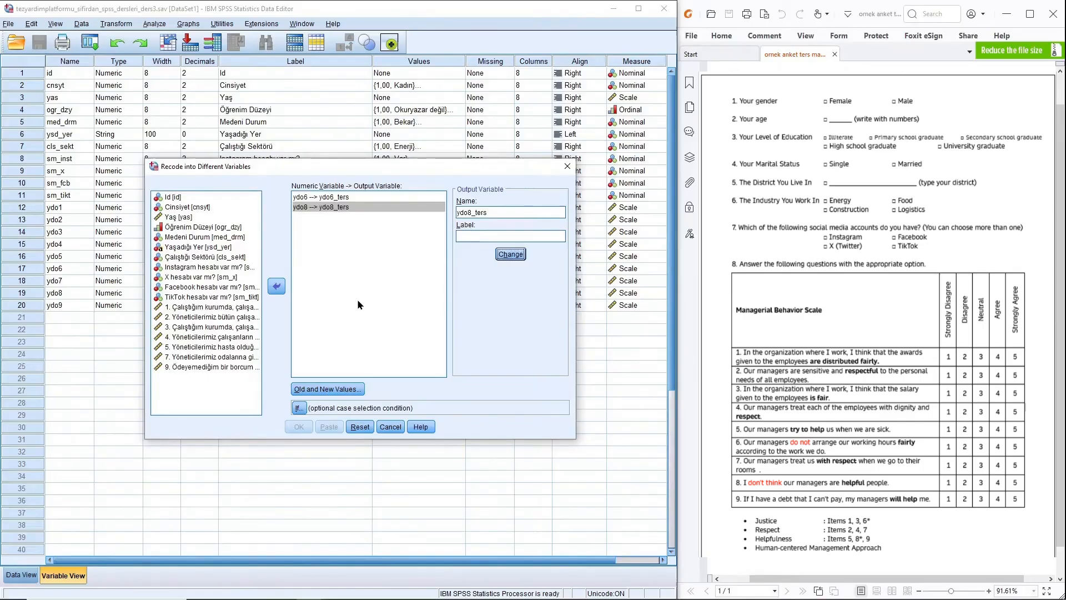
# - Open the old and new values definition and add a rule recoding 1 to 5
pyautogui.click(357, 390)
pyautogui.moveTo(650, 280); pyautogui.dragTo(429, 281)
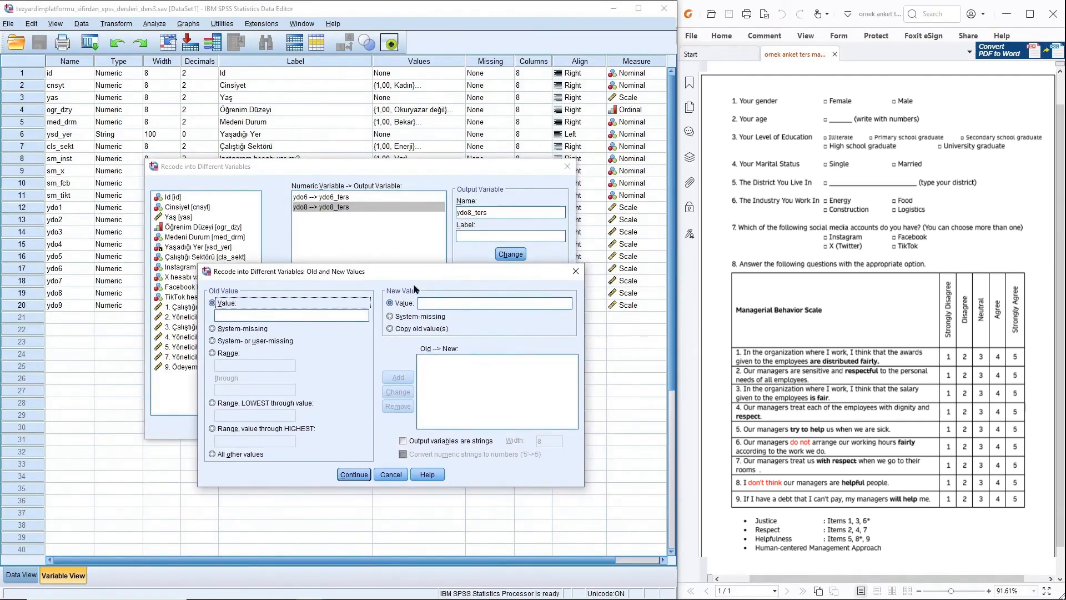
pyautogui.click(233, 316)
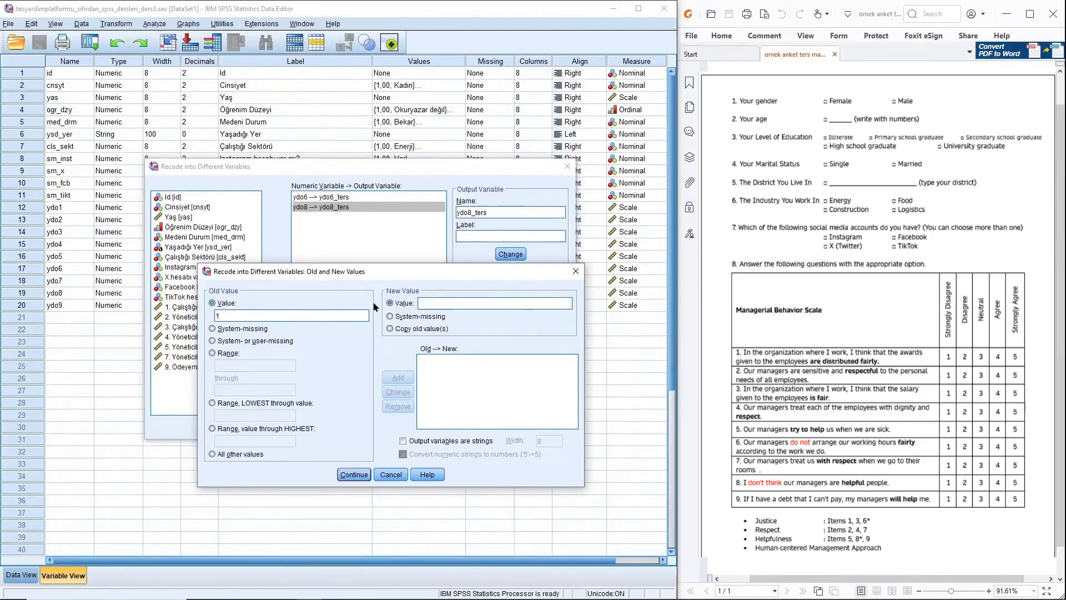
pyautogui.write('5')
pyautogui.click(399, 378)
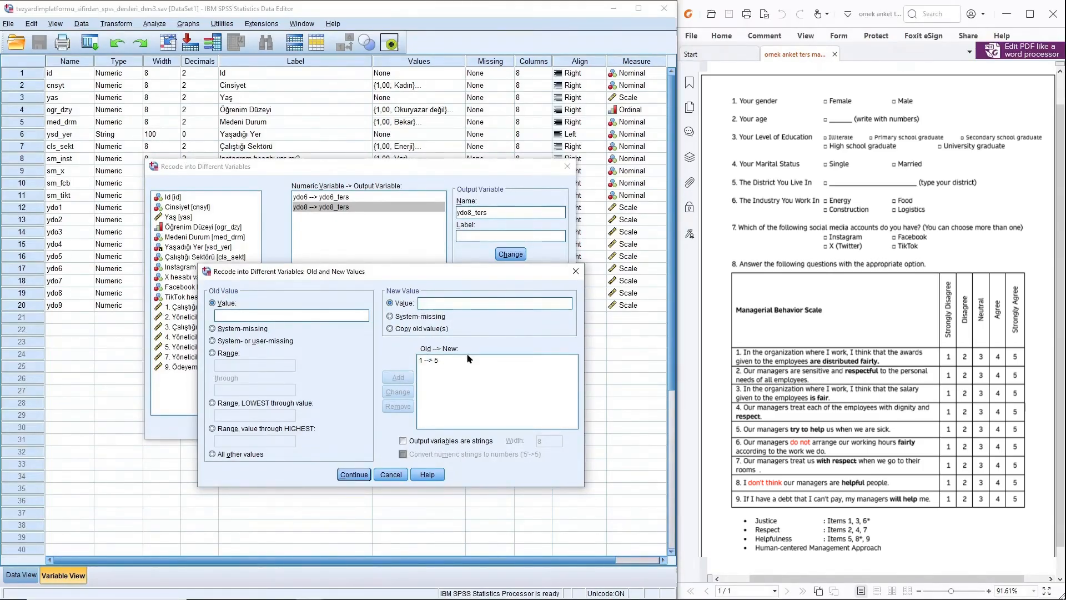
# - Add the recode rules 2 to 4 and 3 to 3
pyautogui.click(285, 314)
pyautogui.write('2')
pyautogui.click(448, 304)
pyautogui.write('4')
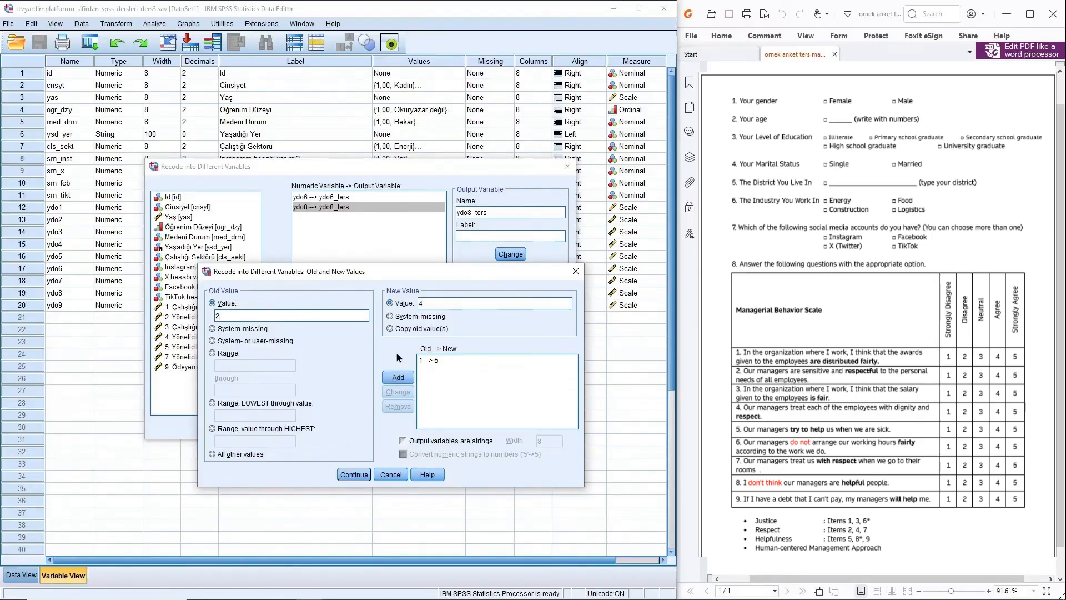
pyautogui.click(398, 377)
pyautogui.click(423, 304)
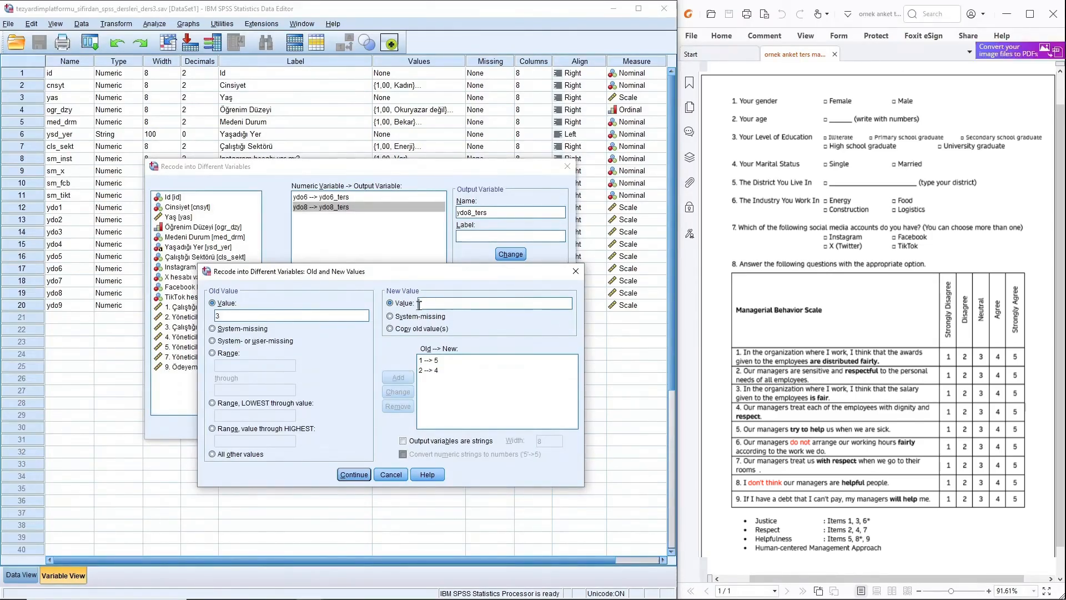
pyautogui.write('3')
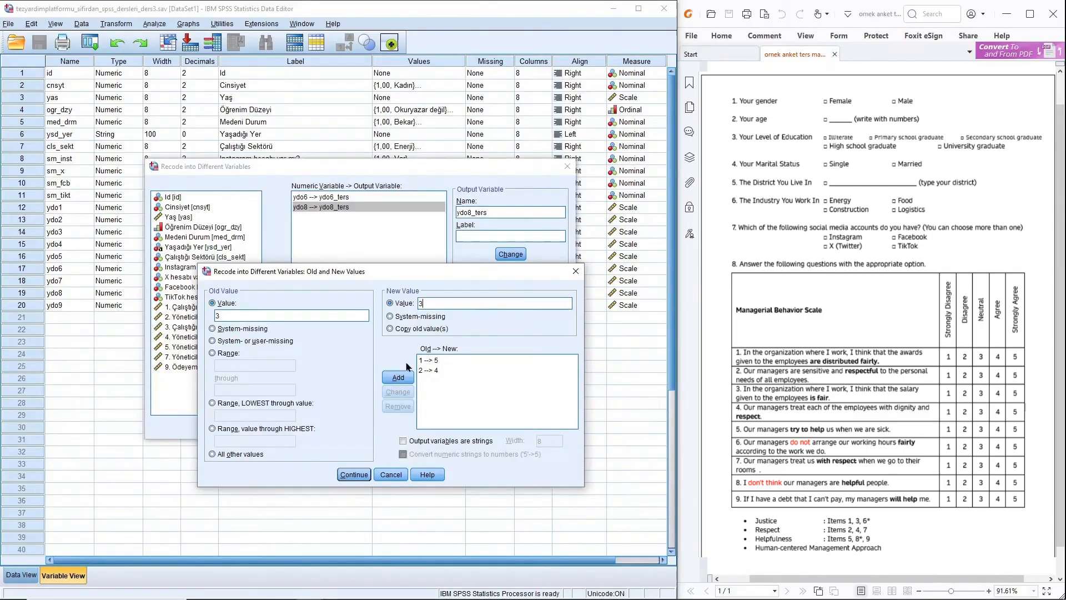
pyautogui.click(398, 377)
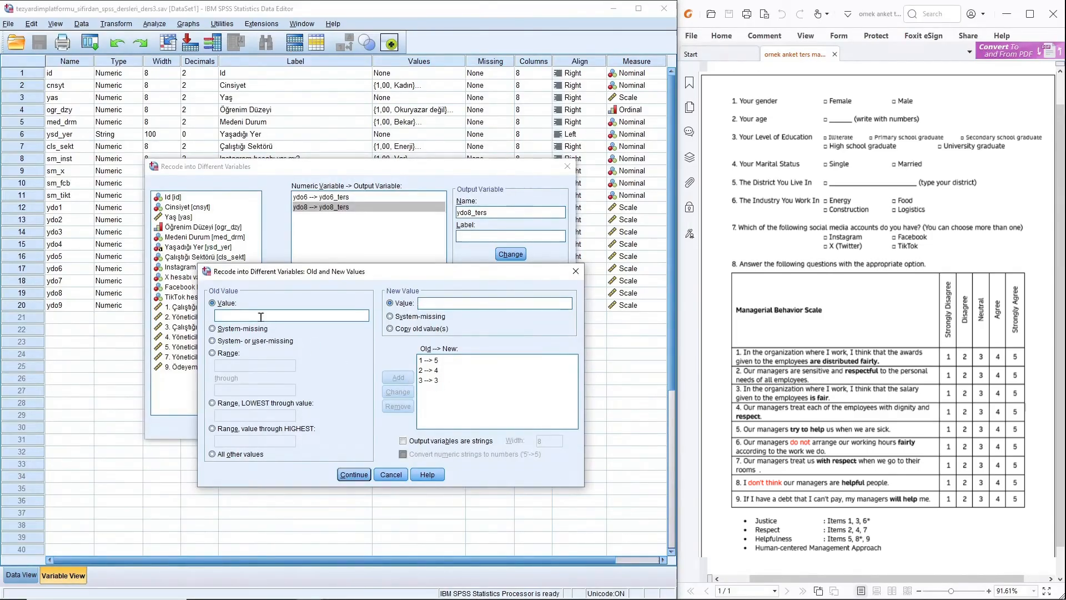
# - Add the recode rules 4 to 2 and 5 to 1
pyautogui.click(433, 302)
pyautogui.write('2')
pyautogui.click(398, 377)
pyautogui.click(294, 315)
pyautogui.write('5')
pyautogui.click(434, 302)
pyautogui.write('1')
pyautogui.click(396, 377)
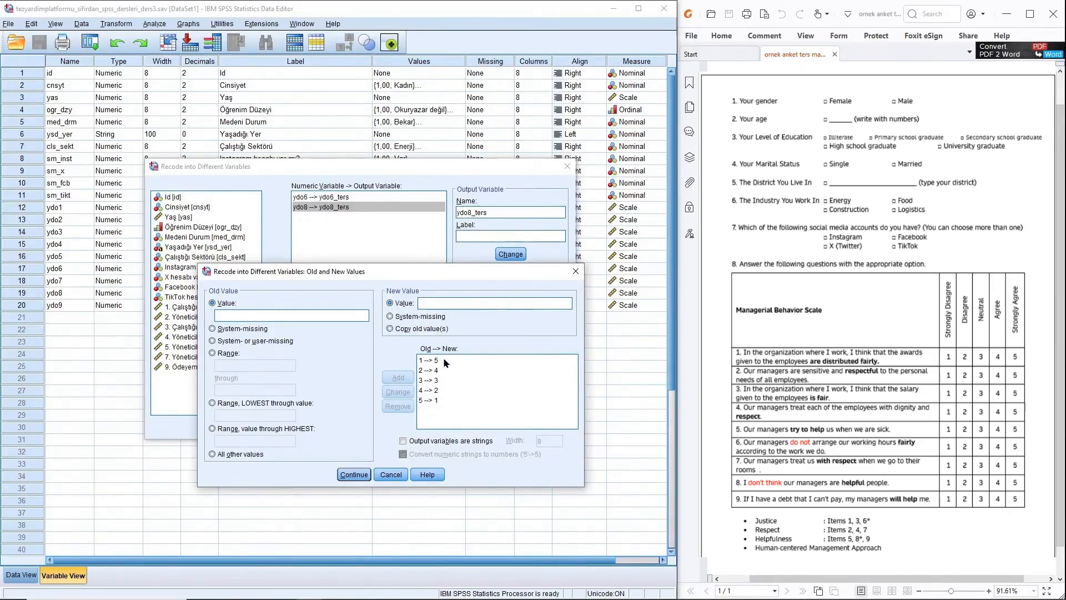
# - Accept the value rules, run the recode, and minimize the output window to return to the new ydo6_ters and ydo8_ters variables
pyautogui.click(347, 474)
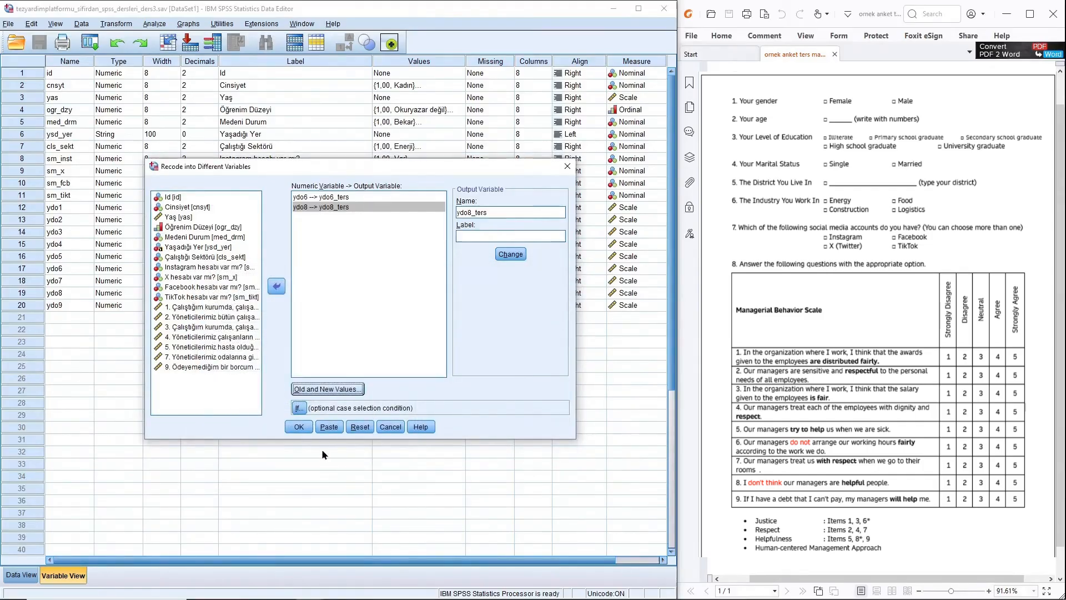
pyautogui.click(297, 428)
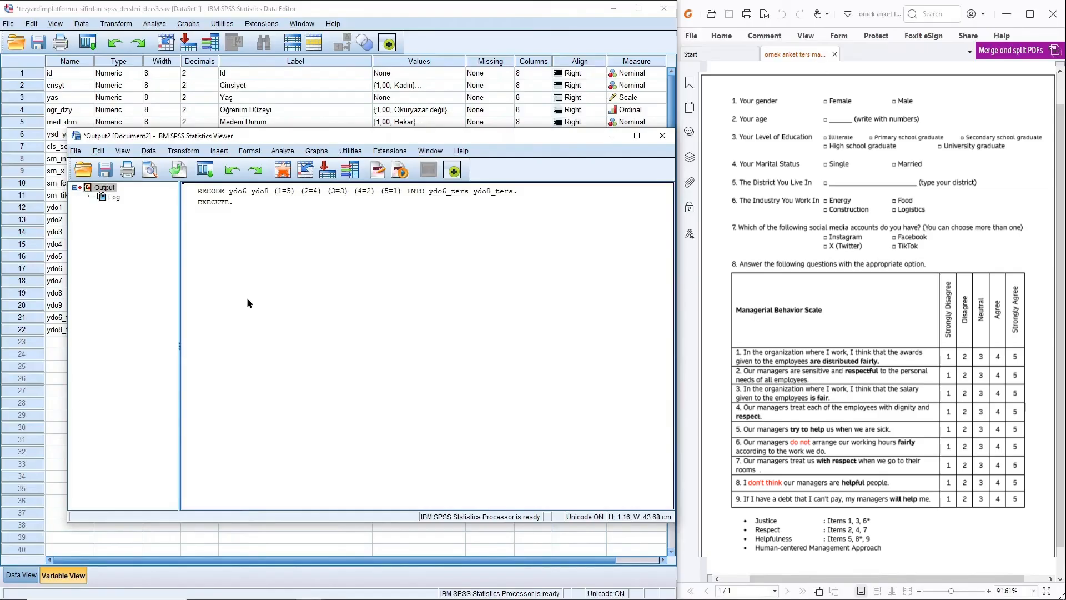
pyautogui.click(611, 135)
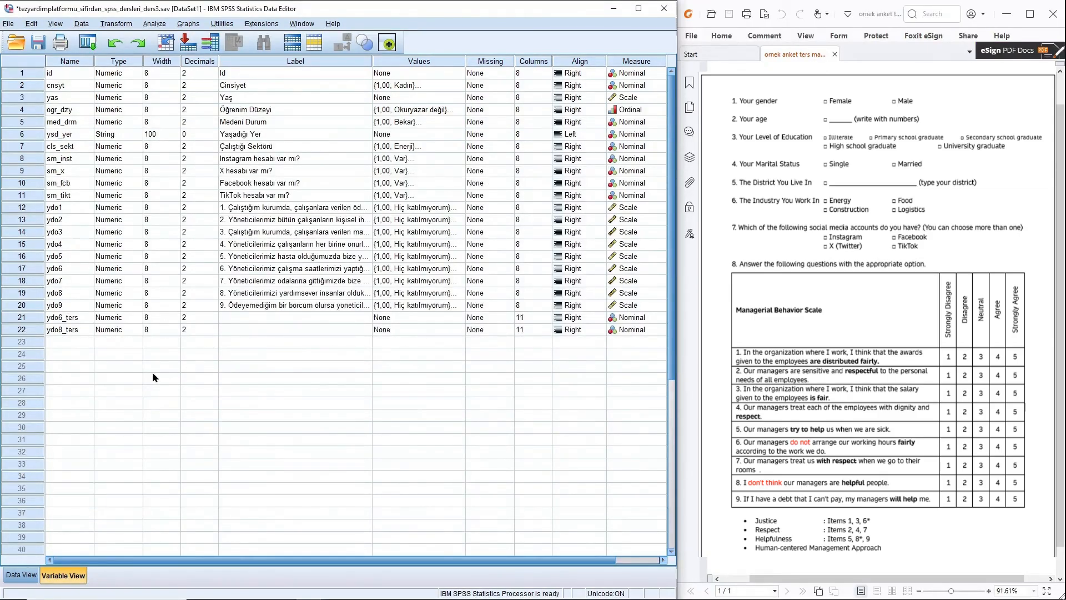
pyautogui.click(25, 318)
pyautogui.click(25, 331)
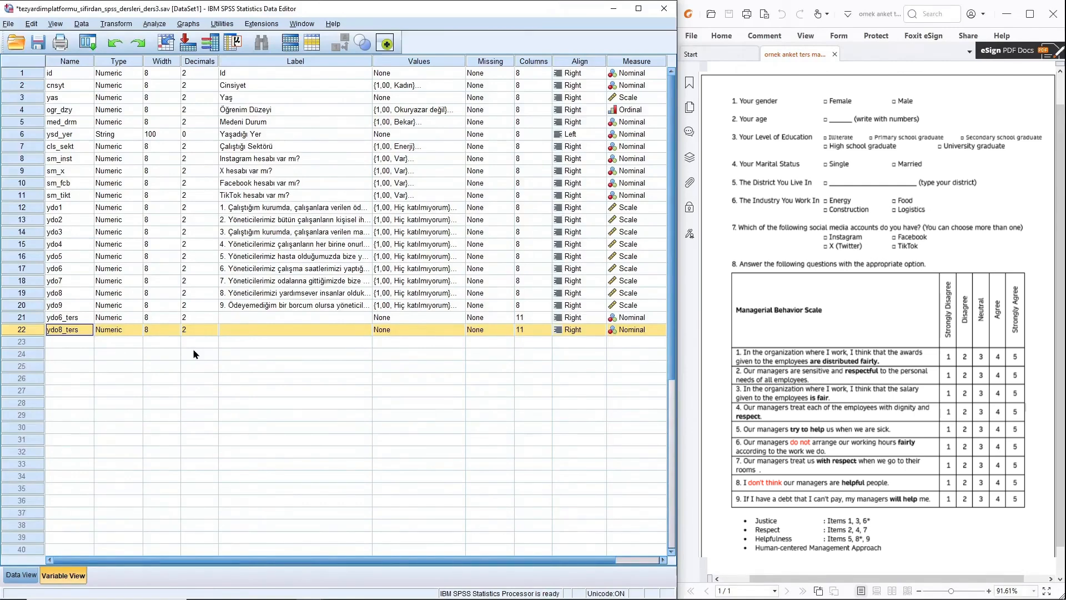
# - Copy the label of ydo6 into the empty label of ydo6_ters
pyautogui.click(250, 270)
pyautogui.rightClick(250, 271)
pyautogui.click(259, 278)
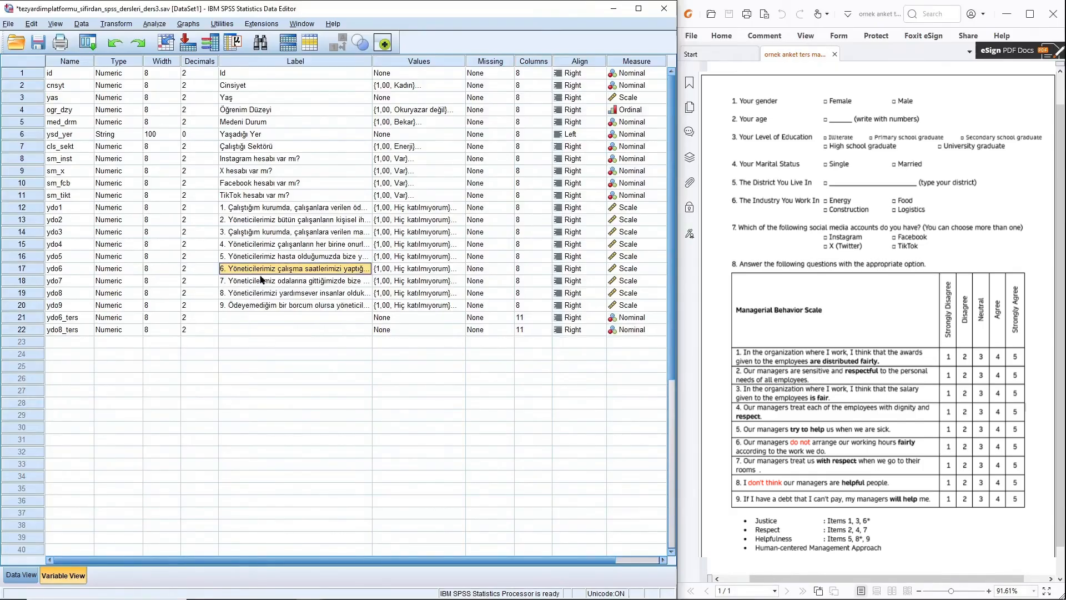
pyautogui.click(237, 317)
pyautogui.rightClick(237, 317)
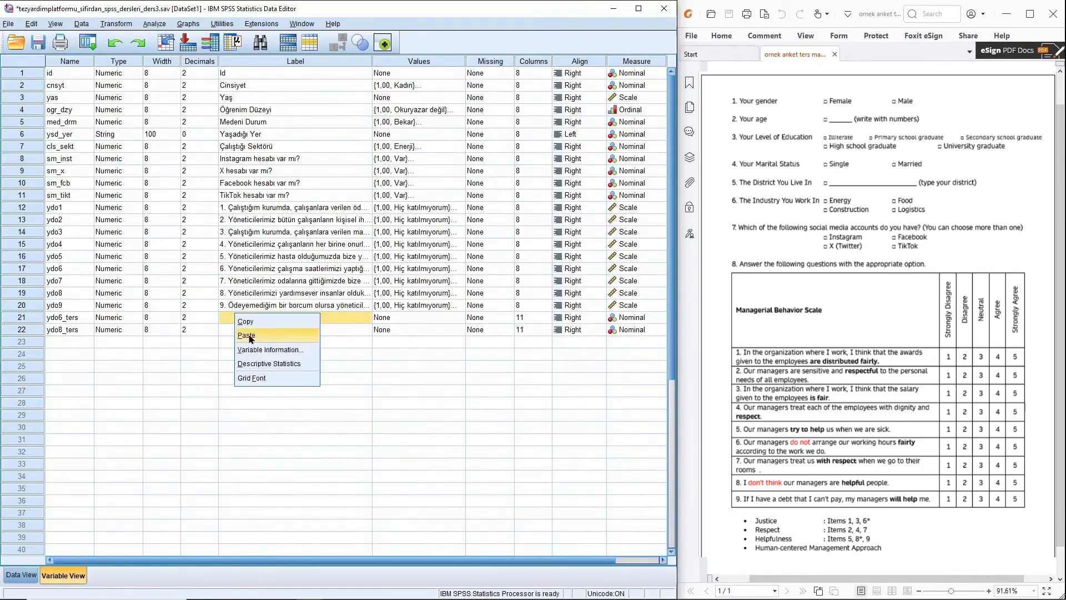
pyautogui.click(251, 336)
# - Copy the label of ydo8 into the empty label of ydo8_ters
pyautogui.click(245, 291)
pyautogui.rightClick(245, 291)
pyautogui.click(255, 296)
pyautogui.click(239, 329)
pyautogui.rightClick(240, 329)
pyautogui.click(250, 350)
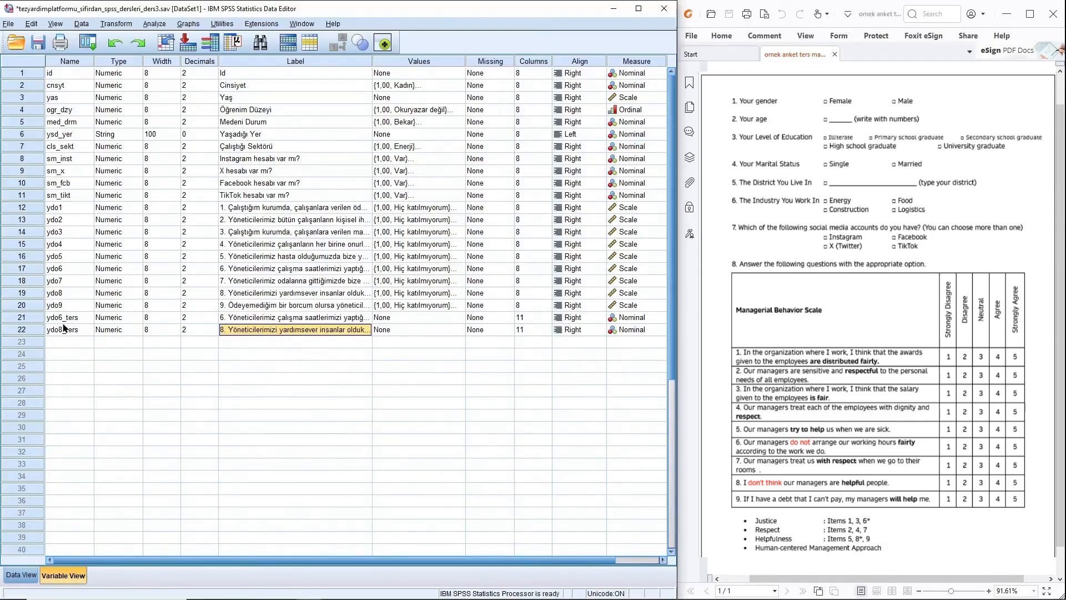
pyautogui.click(39, 331)
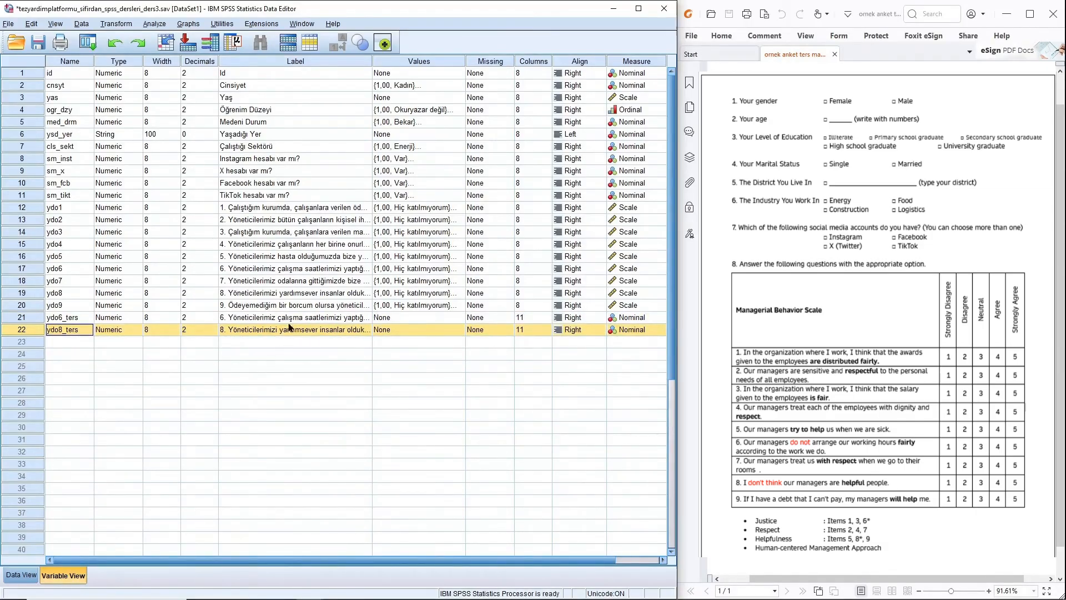
# - Widen the Label column and reword the end of the ydo6_ters label to the positive form "düzenliyorlar"
pyautogui.click(309, 317)
pyautogui.click(314, 317)
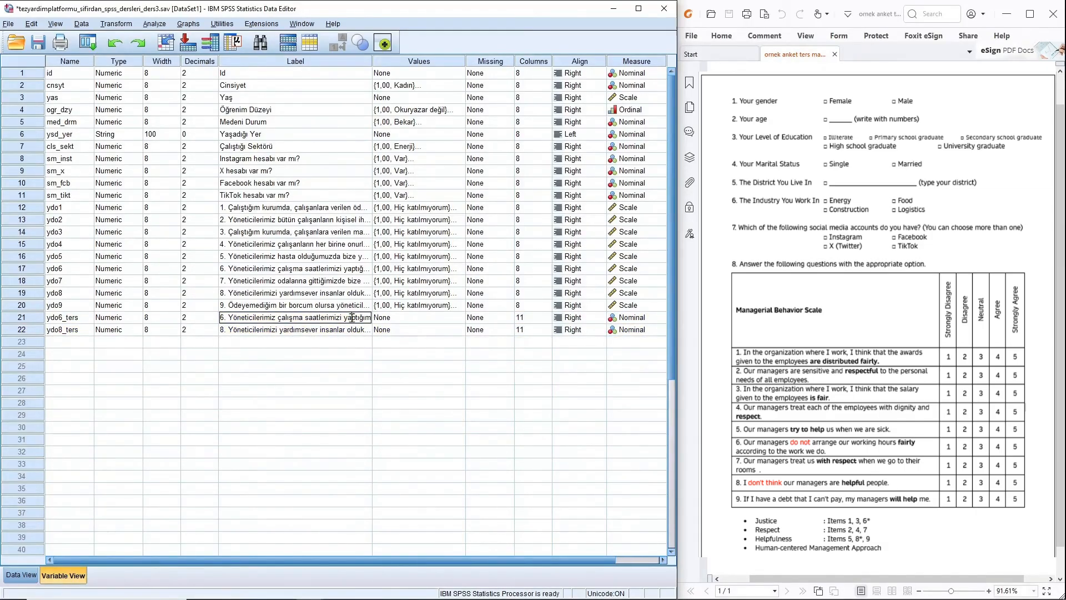
pyautogui.moveTo(373, 61); pyautogui.dragTo(504, 61)
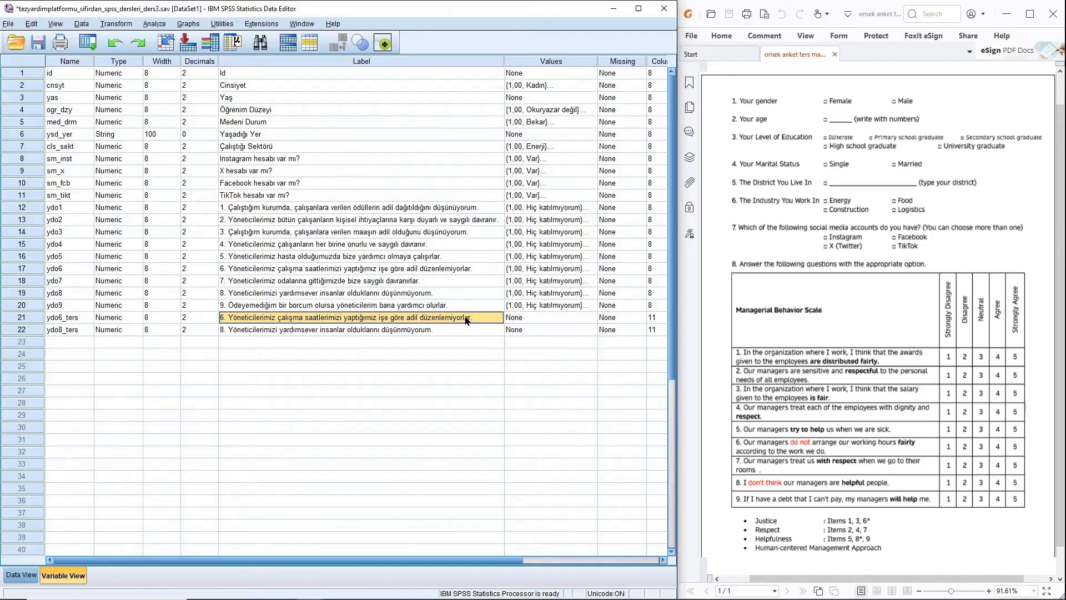
pyautogui.click(442, 318)
pyautogui.press('Delete')
pyautogui.press('Delete')
pyautogui.press('Return')
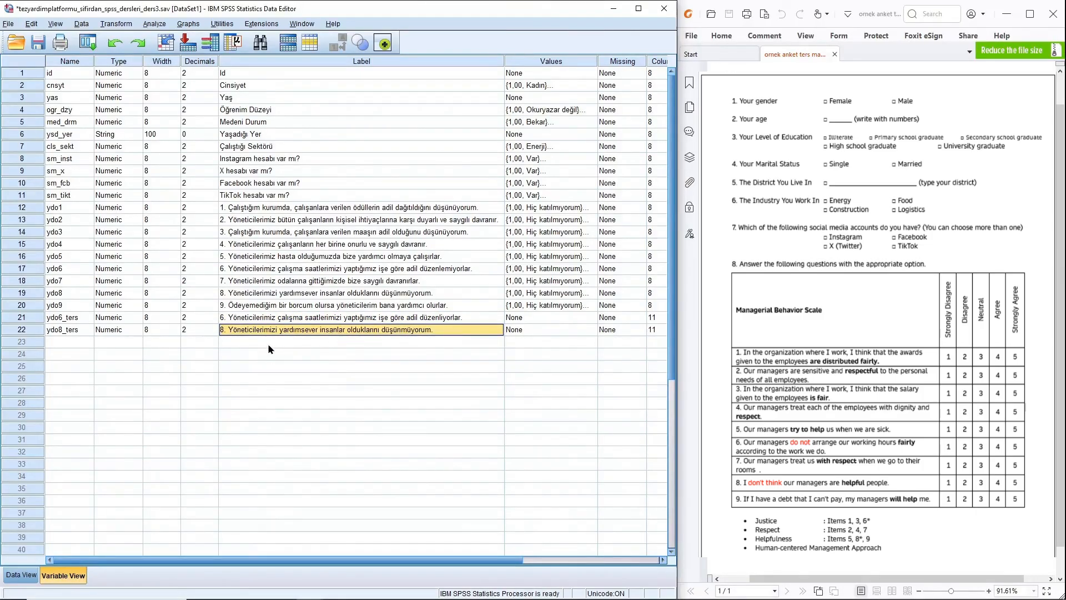
# - Change the ydo8_ters label to "8. Yöneticilerimizin yardımsever insanlar olduklarını düşünüyorum."
pyautogui.click(277, 330)
pyautogui.write('n')
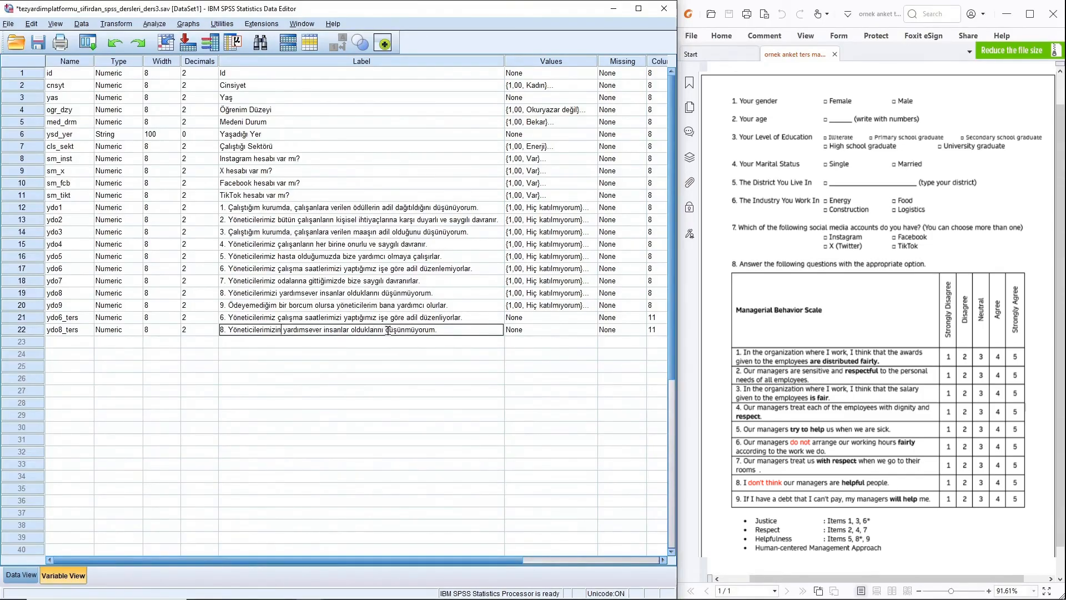
pyautogui.press('Delete')
pyautogui.press('Delete')
pyautogui.press('Up')
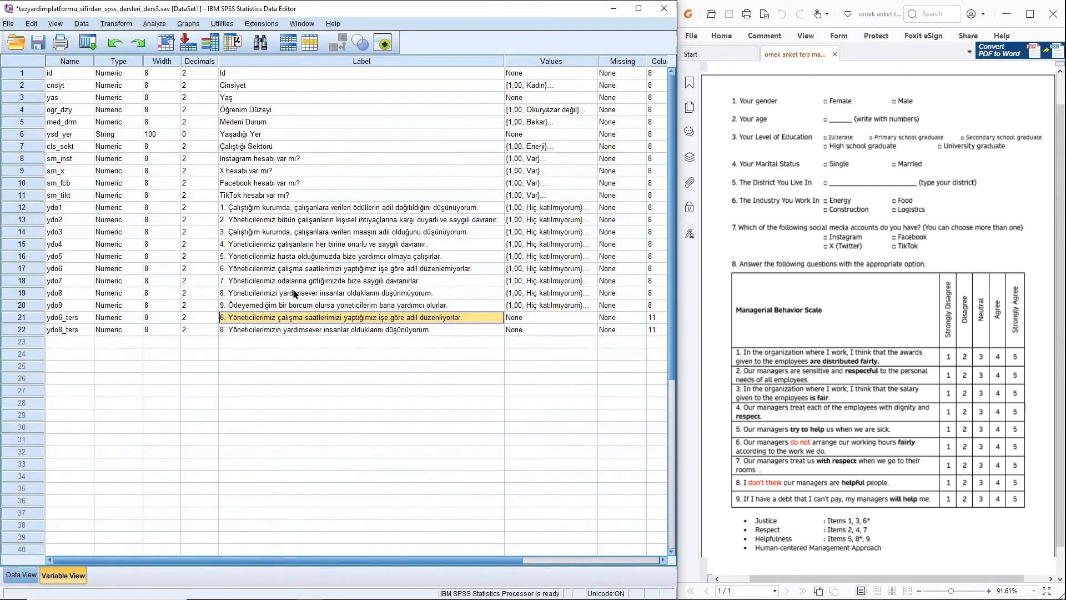
# - Correct the first word of the ydo8 label to "Yöneticilerimizin", keeping the rest of the wording
pyautogui.click(276, 292)
pyautogui.click(276, 293)
pyautogui.write('i')
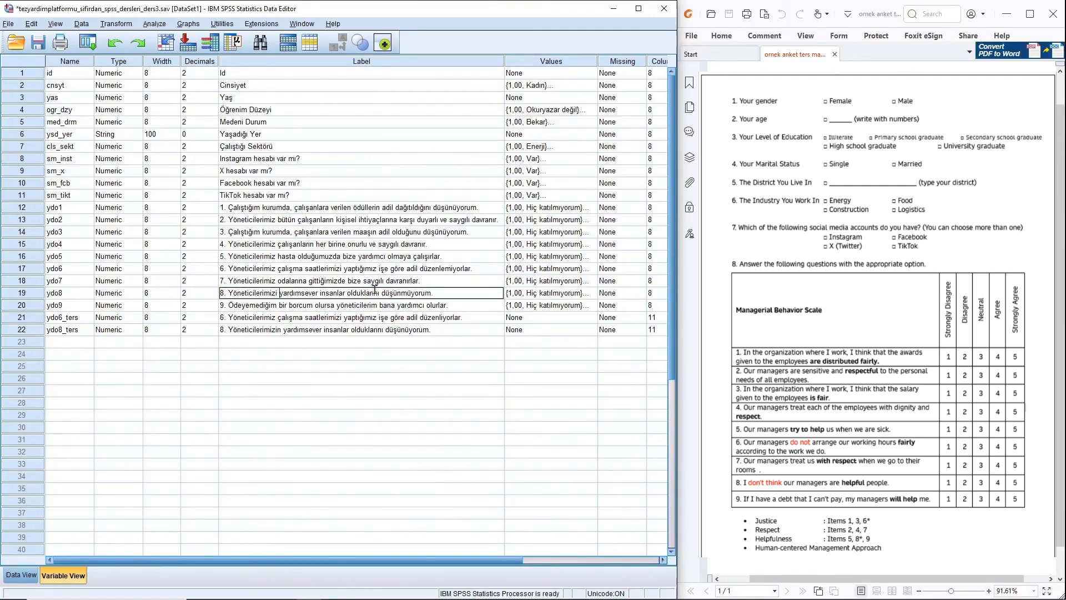
pyautogui.write('n')
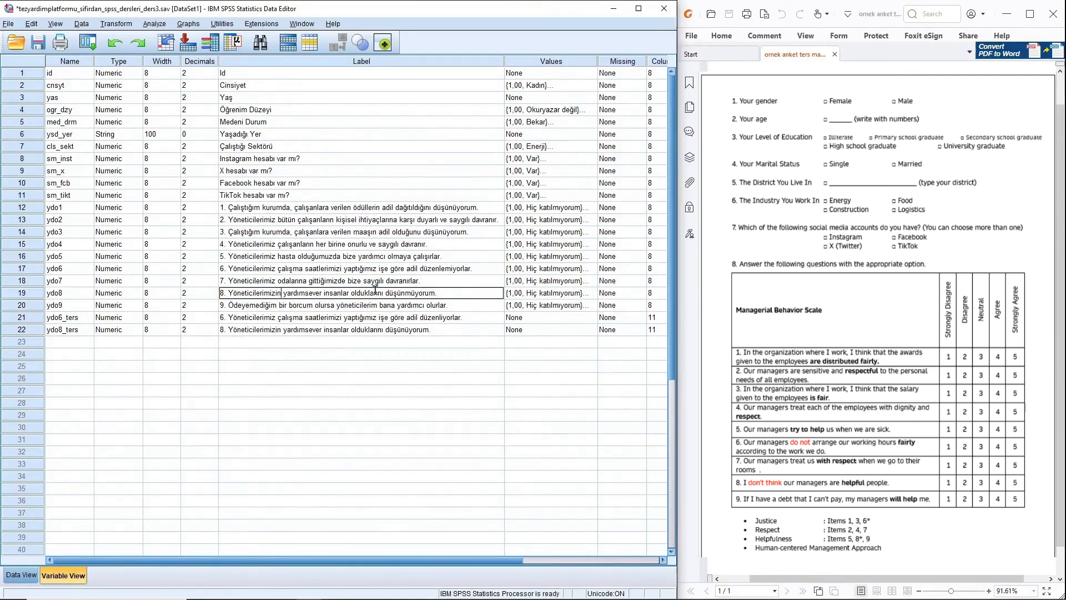
pyautogui.click(405, 276)
pyautogui.click(394, 294)
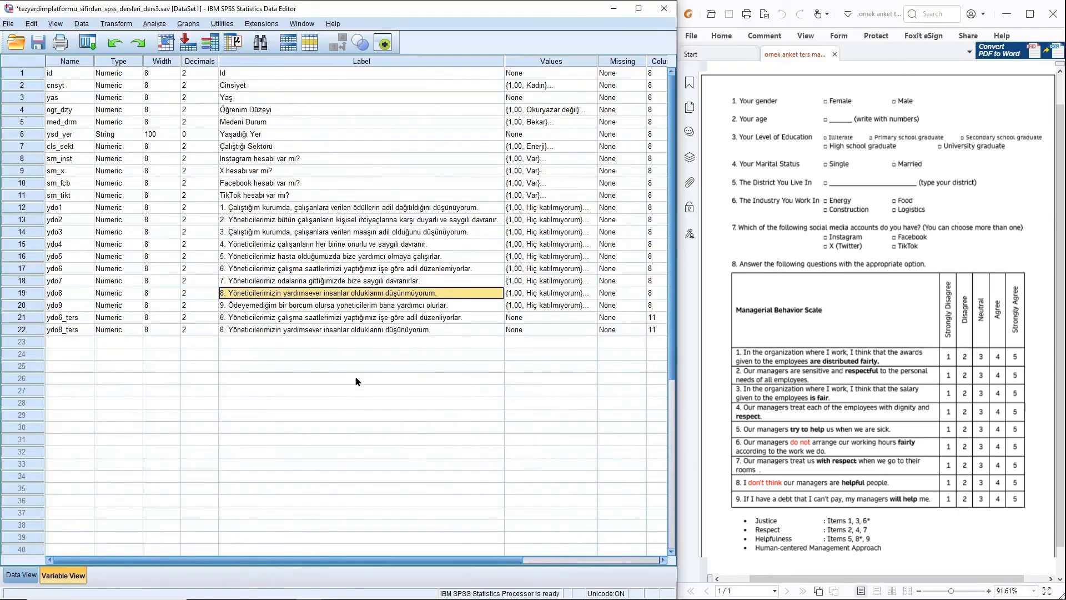